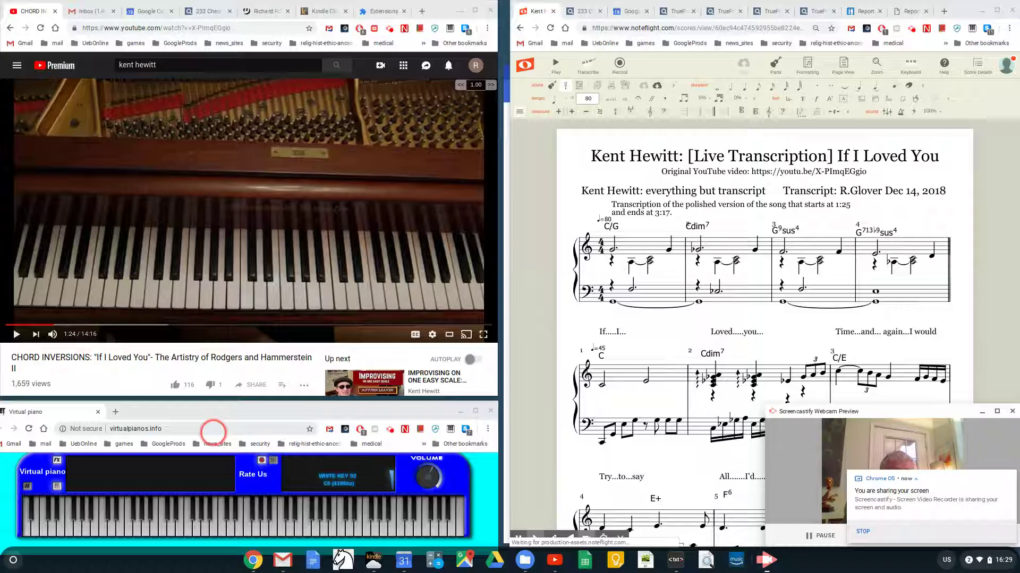
# Sound test notes C4, F#6, G#2 and F4 on the Virtual Piano.
pyautogui.click(223, 529)
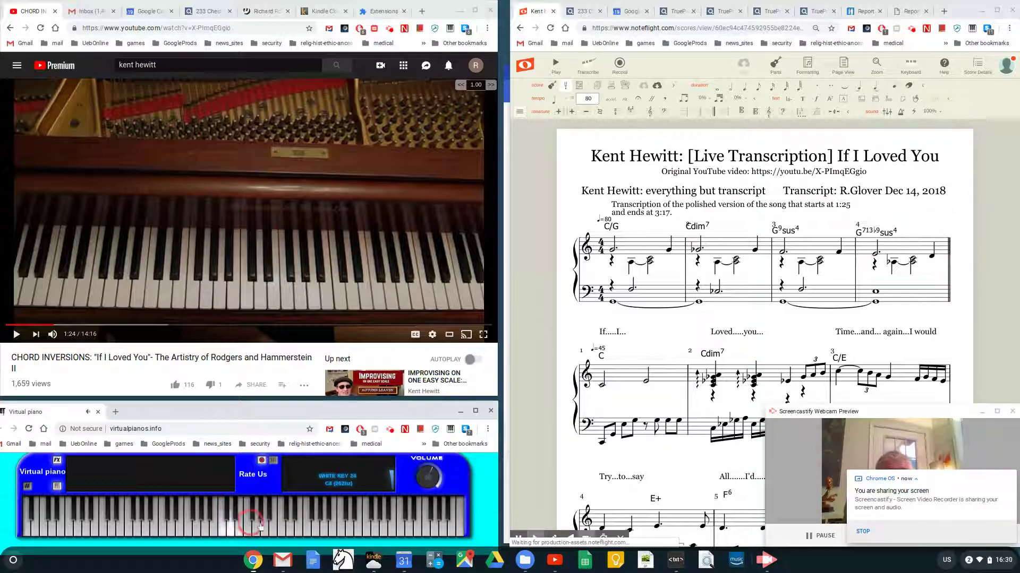
pyautogui.click(371, 513)
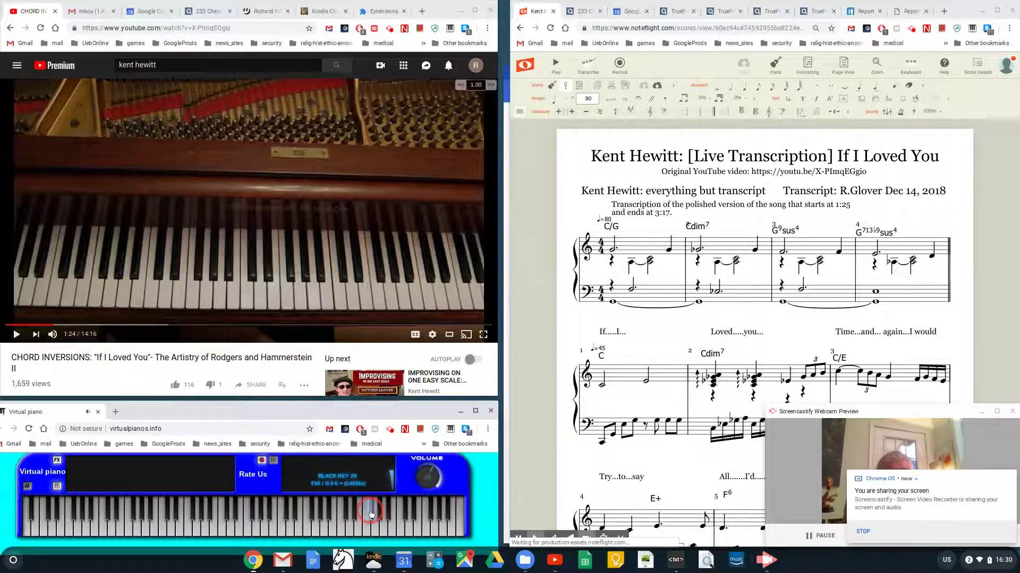
pyautogui.click(140, 511)
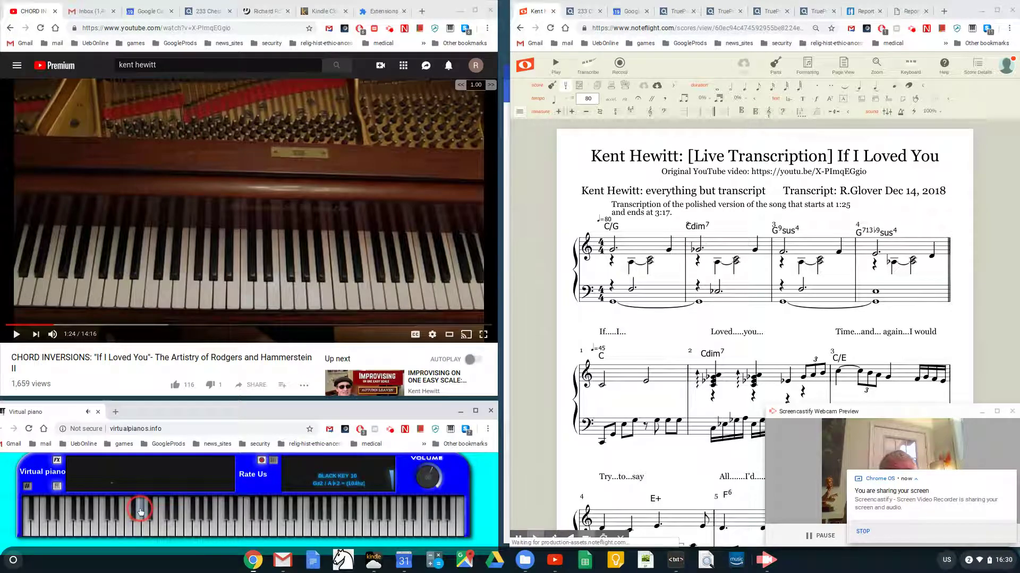
pyautogui.click(251, 527)
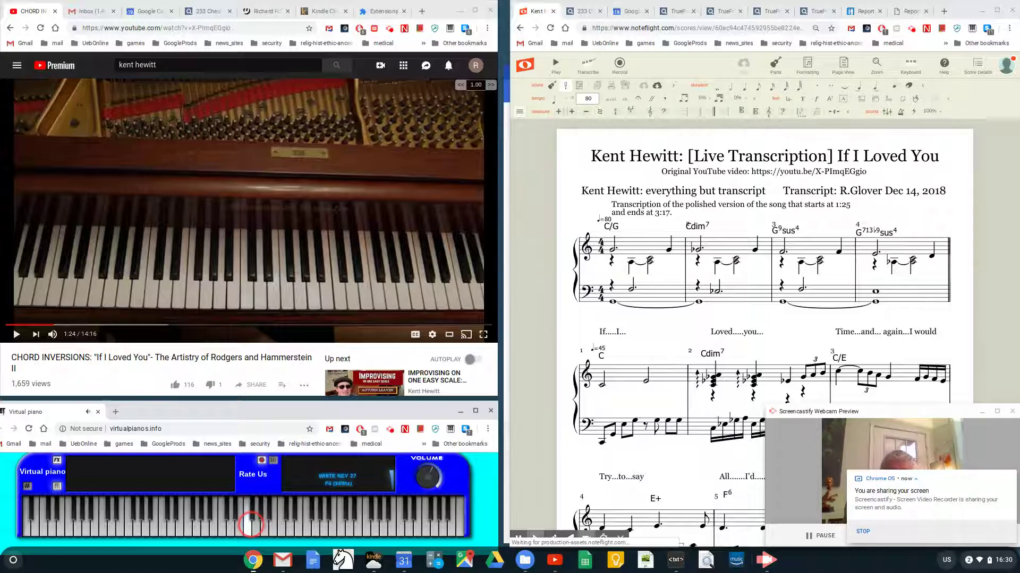
# Maximize the Virtual Piano window, then restore it to its small size.
pyautogui.click(475, 412)
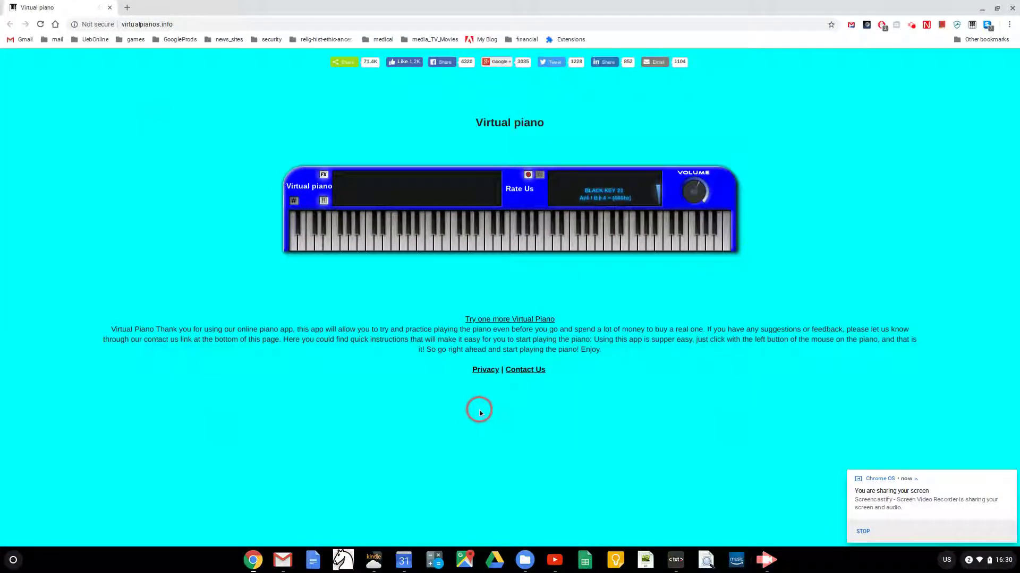
pyautogui.click(996, 10)
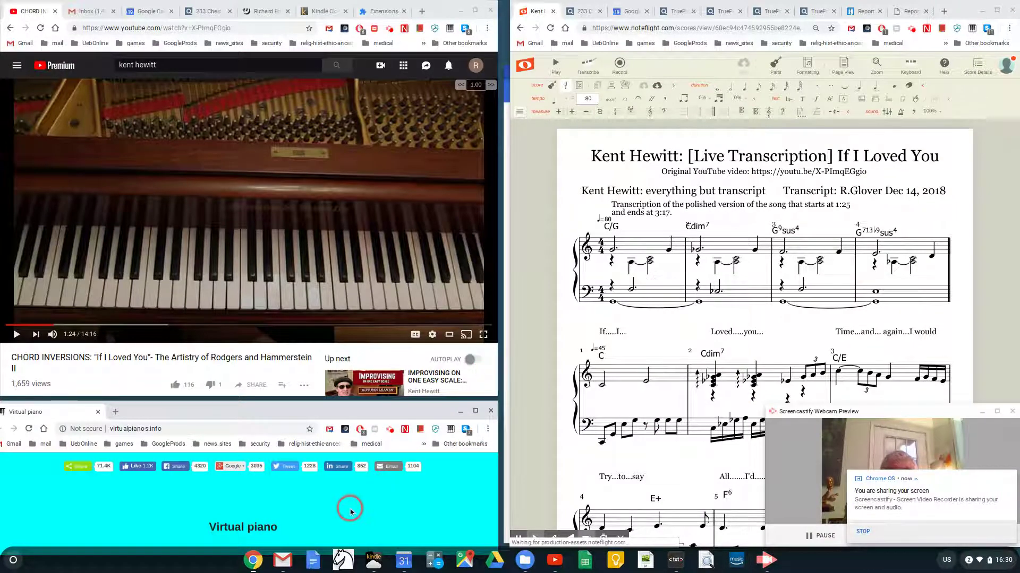
pyautogui.scroll(-2, 351, 511)
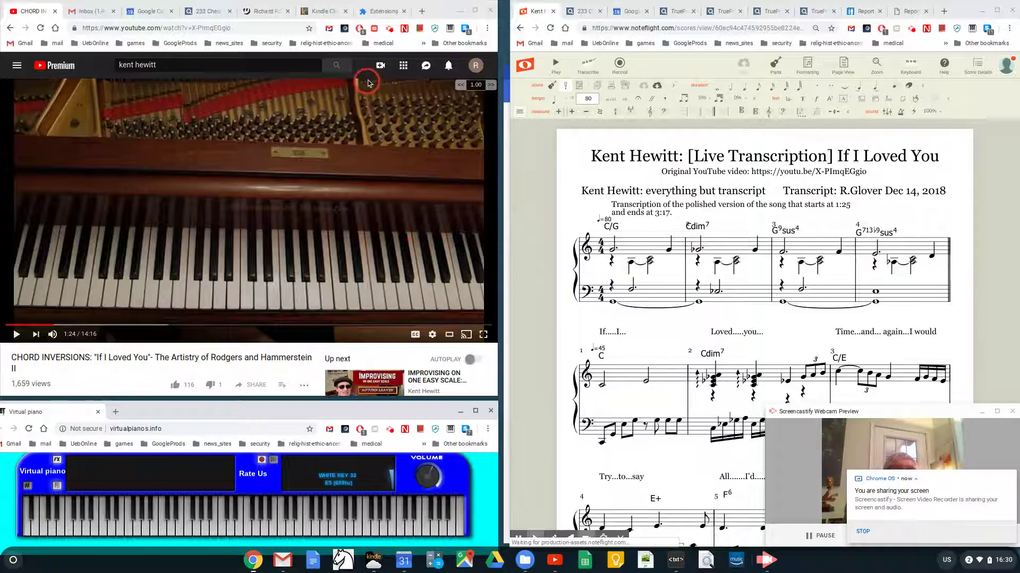
pyautogui.click(376, 16)
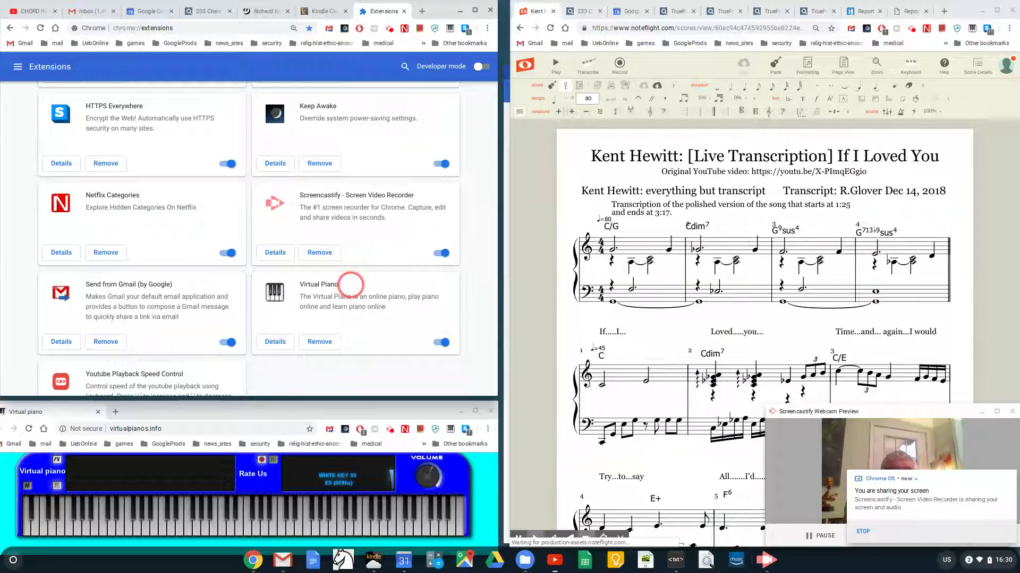
pyautogui.click(40, 11)
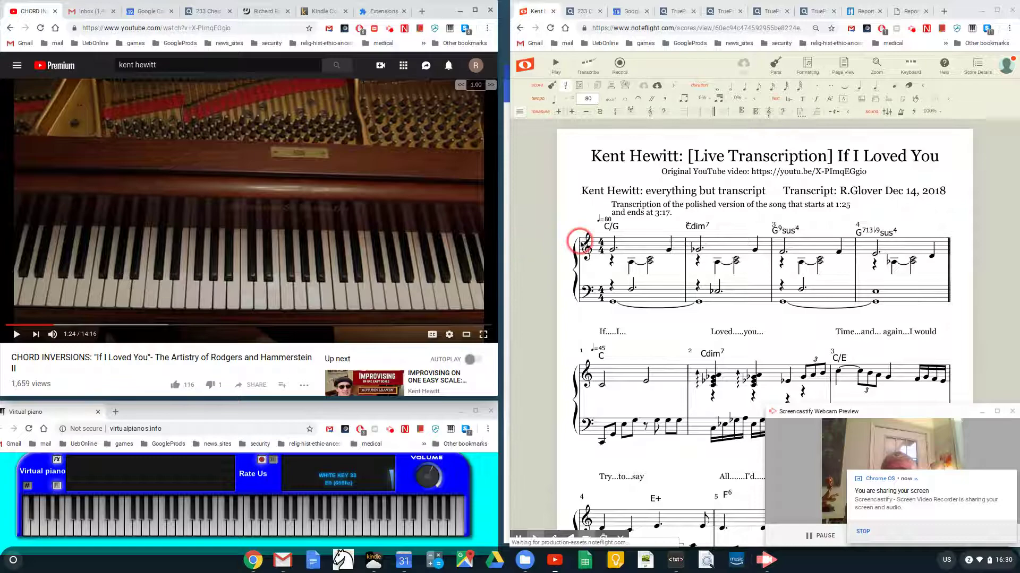
# Scroll through the score from the title down to measure 37, then back up to page 5.
pyautogui.scroll(-1, 579, 240)
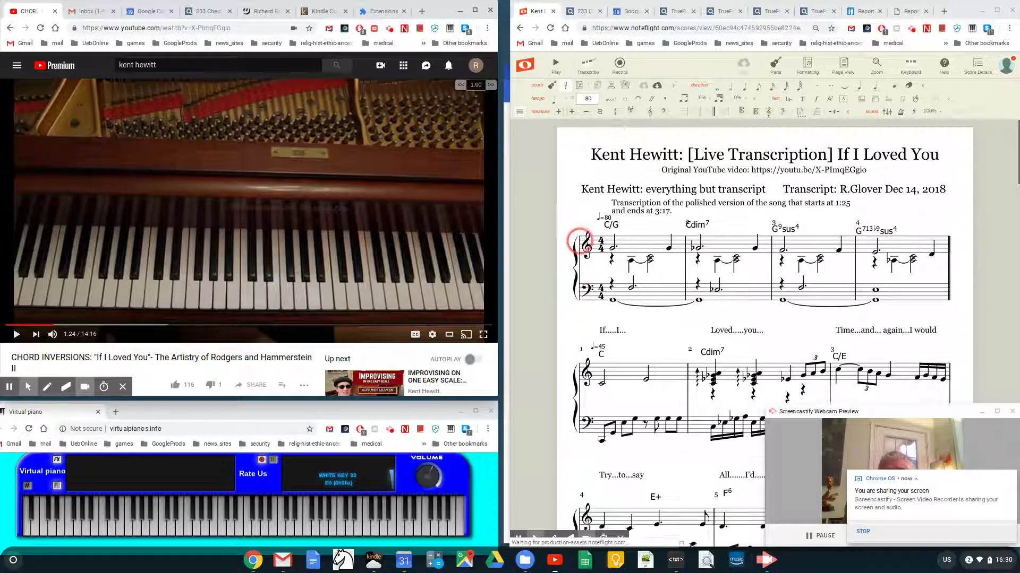
pyautogui.scroll(-3, 611, 242)
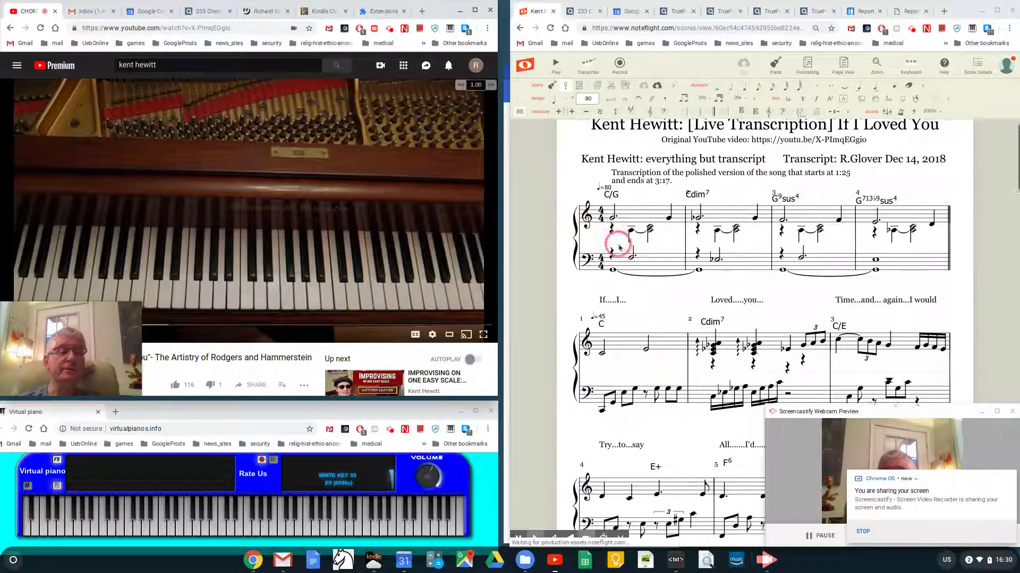
pyautogui.scroll(-10, 619, 245)
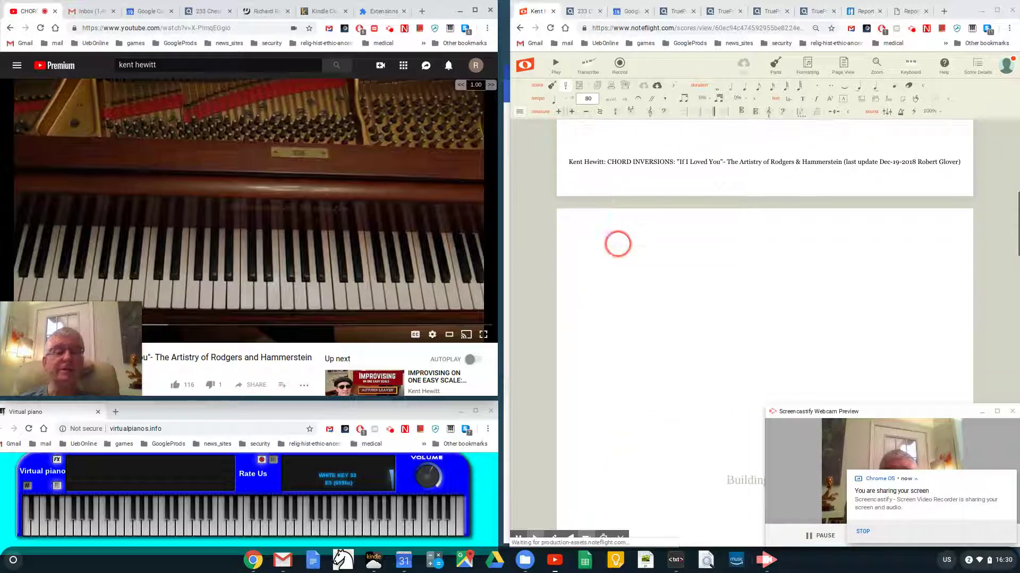
pyautogui.scroll(10, 617, 245)
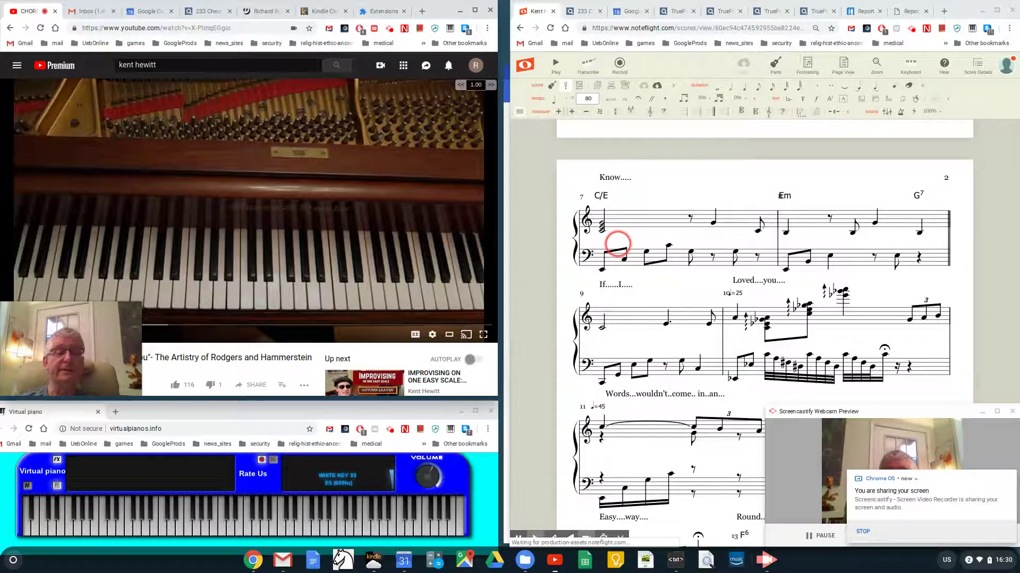
pyautogui.scroll(-5, 618, 245)
pyautogui.scroll(-8, 618, 244)
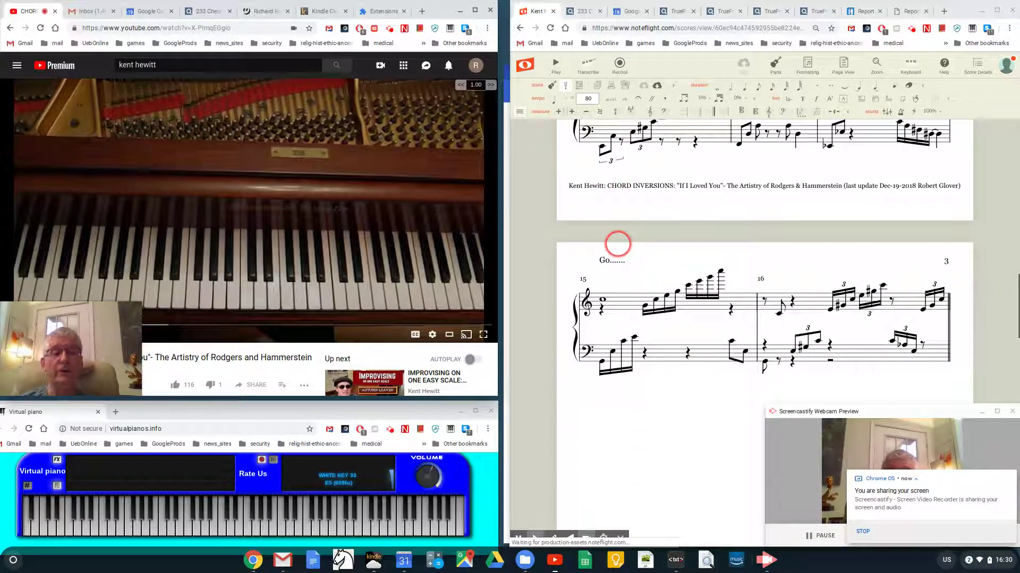
pyautogui.scroll(-10, 617, 244)
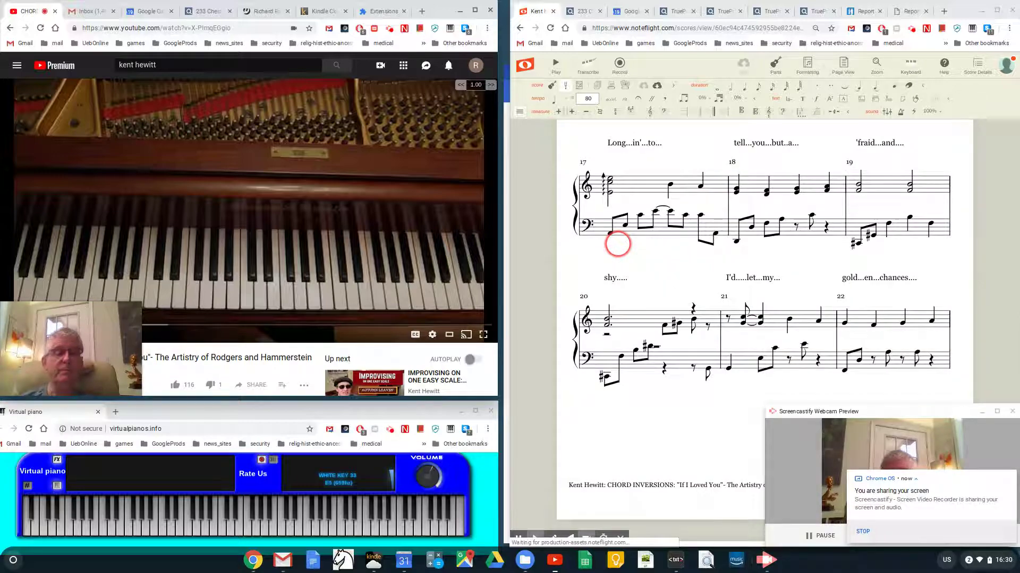
pyautogui.scroll(-20, 639, 319)
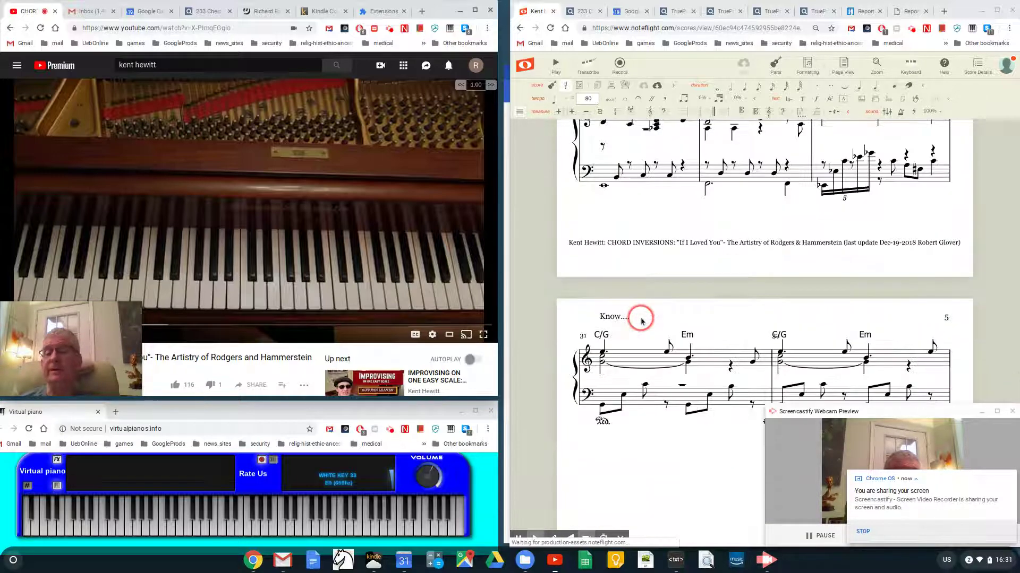
pyautogui.scroll(-12, 640, 319)
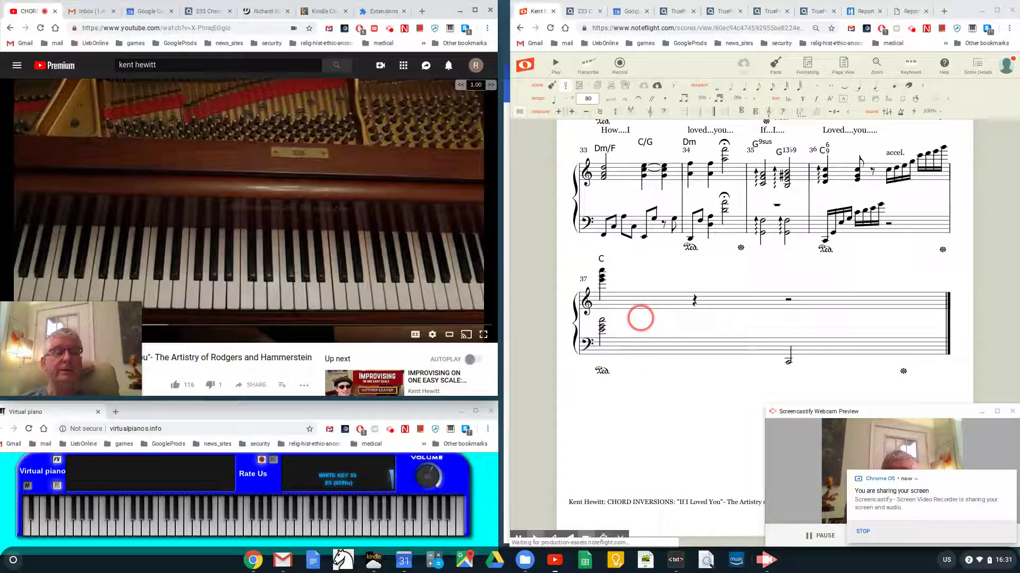
pyautogui.scroll(8, 641, 319)
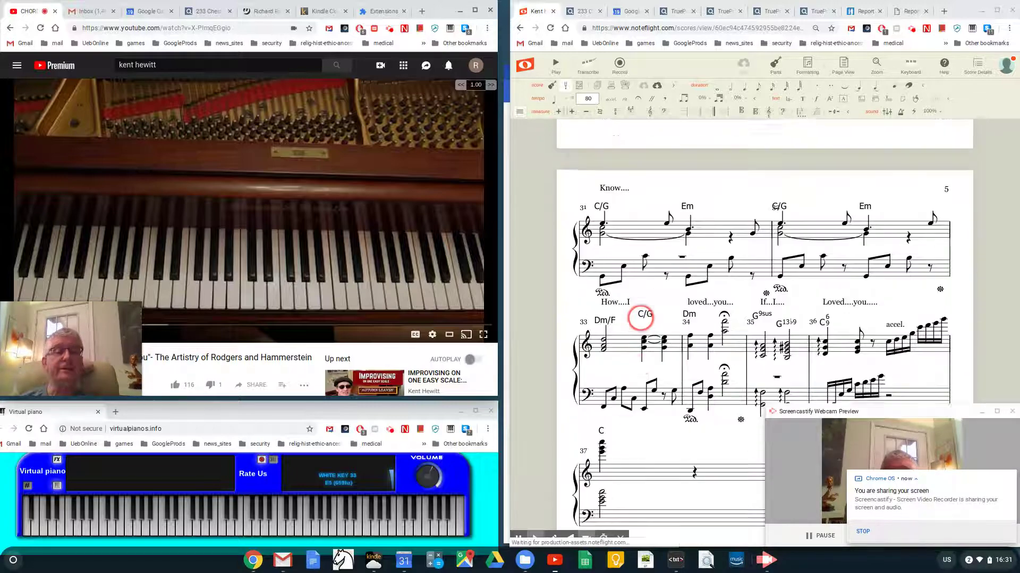
pyautogui.scroll(-2, 641, 317)
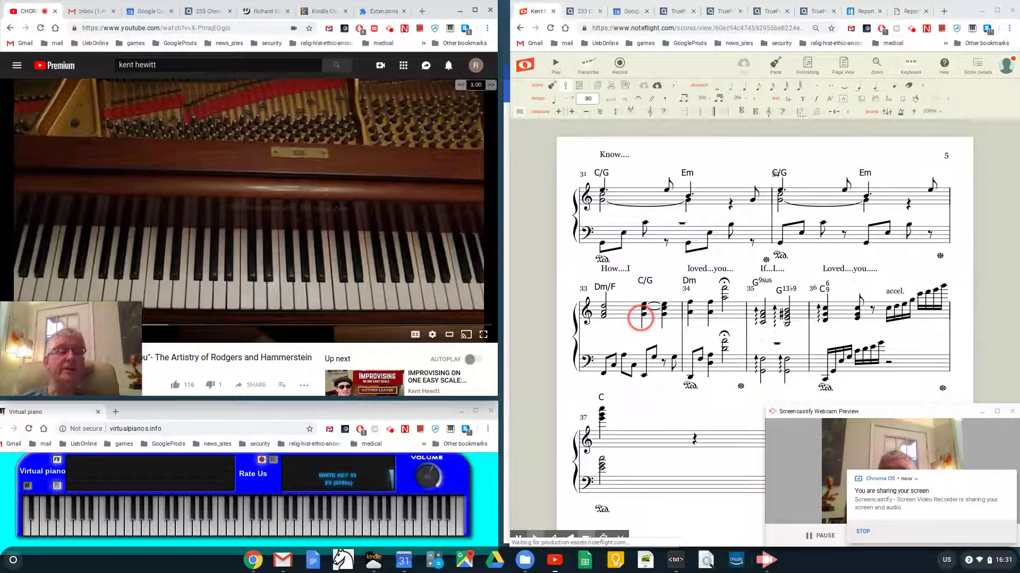
pyautogui.scroll(7, 640, 318)
pyautogui.scroll(-3, 640, 318)
pyautogui.scroll(3, 641, 318)
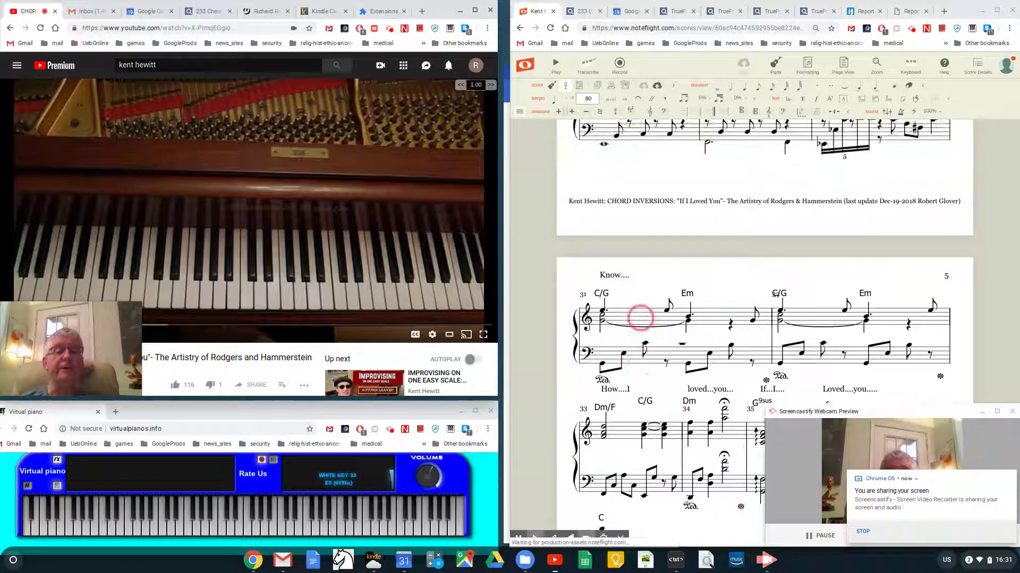
pyautogui.scroll(4, 640, 318)
pyautogui.scroll(-3, 641, 318)
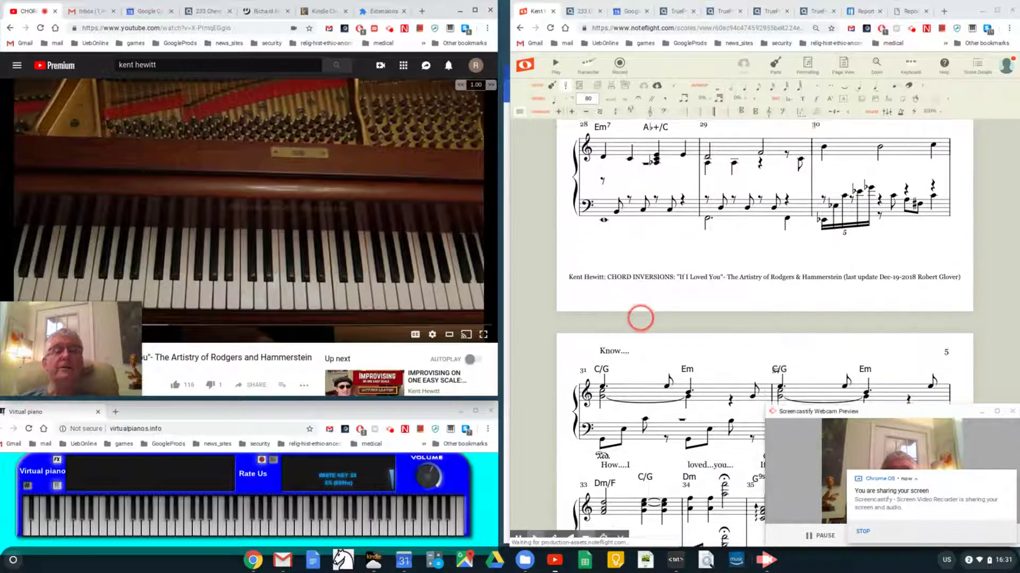
# Play the score back from the first treble note, following playback to measure 37.
pyautogui.click(604, 144)
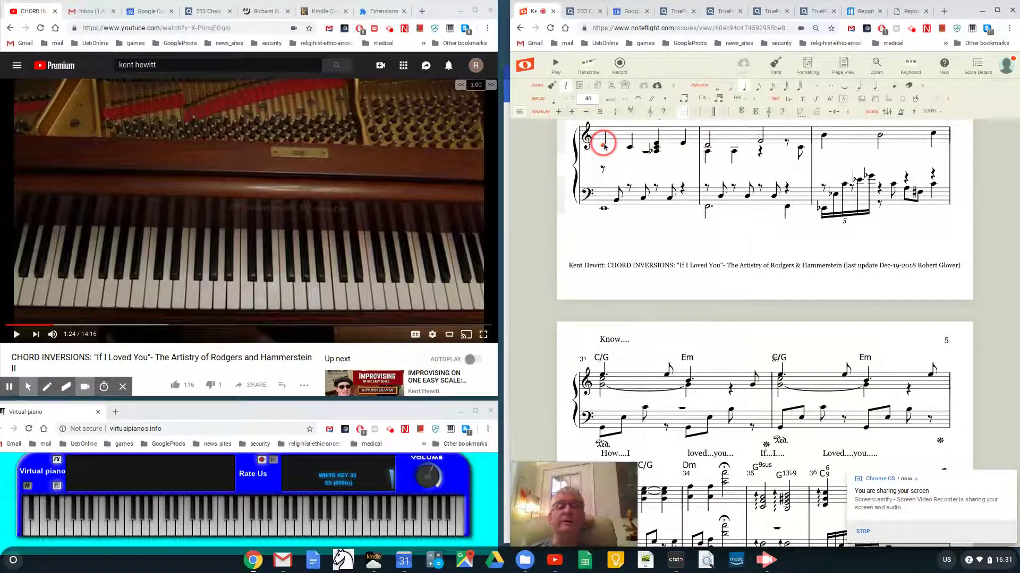
pyautogui.click(556, 64)
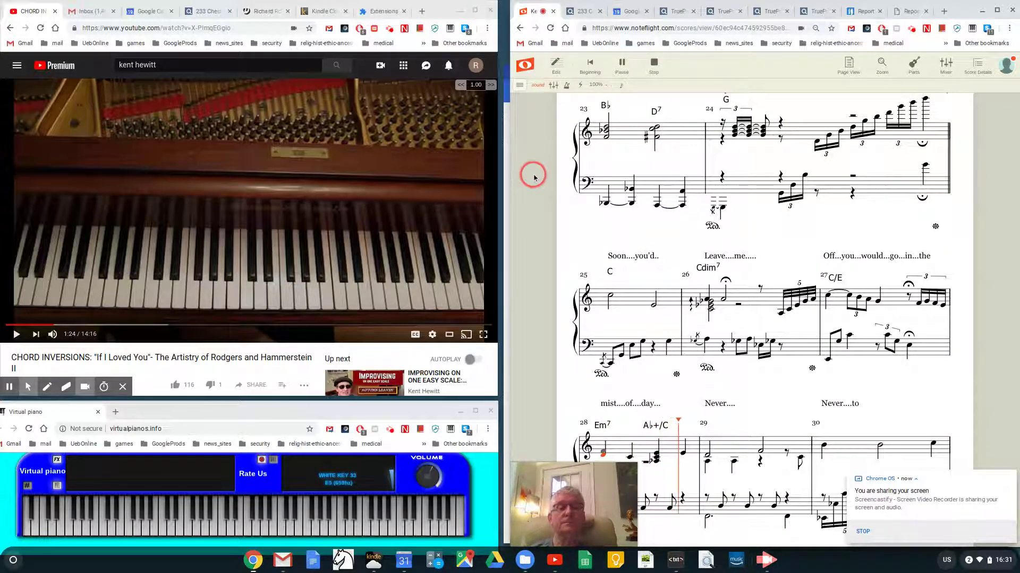
pyautogui.scroll(-4, 659, 245)
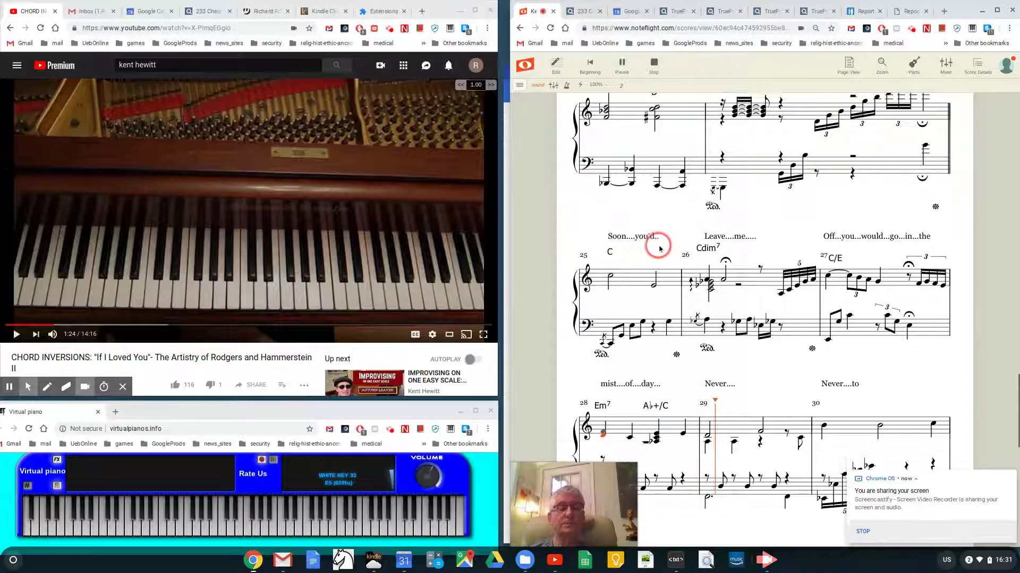
pyautogui.scroll(-1, 658, 246)
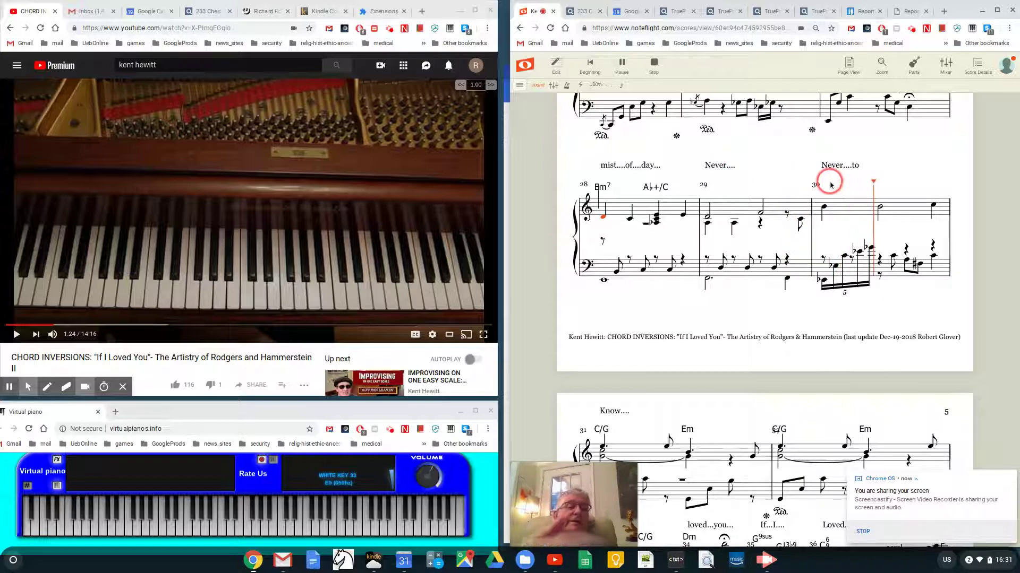
pyautogui.scroll(-2, 830, 184)
pyautogui.scroll(-2, 828, 180)
pyautogui.scroll(9, 828, 170)
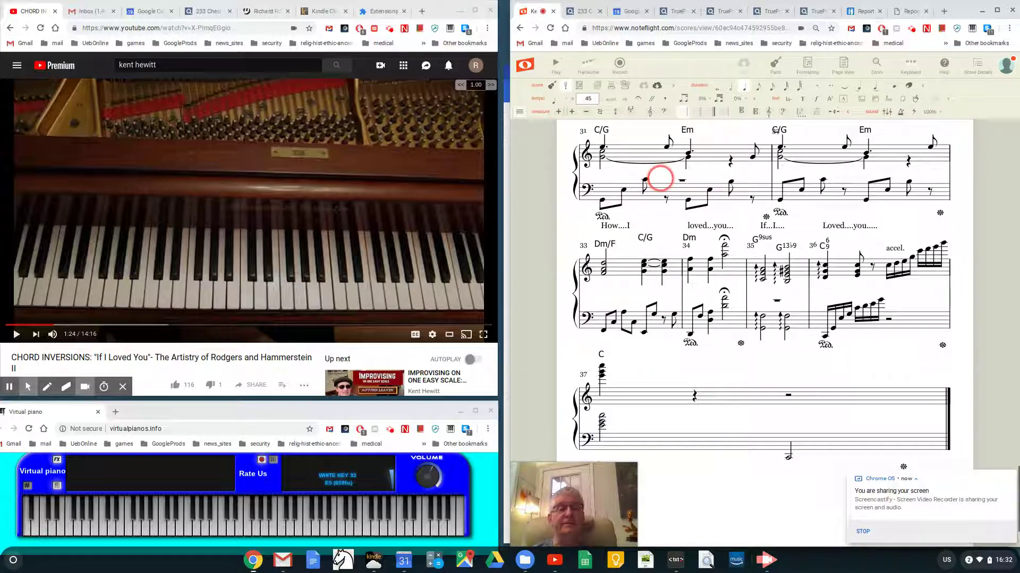
pyautogui.scroll(1, 660, 179)
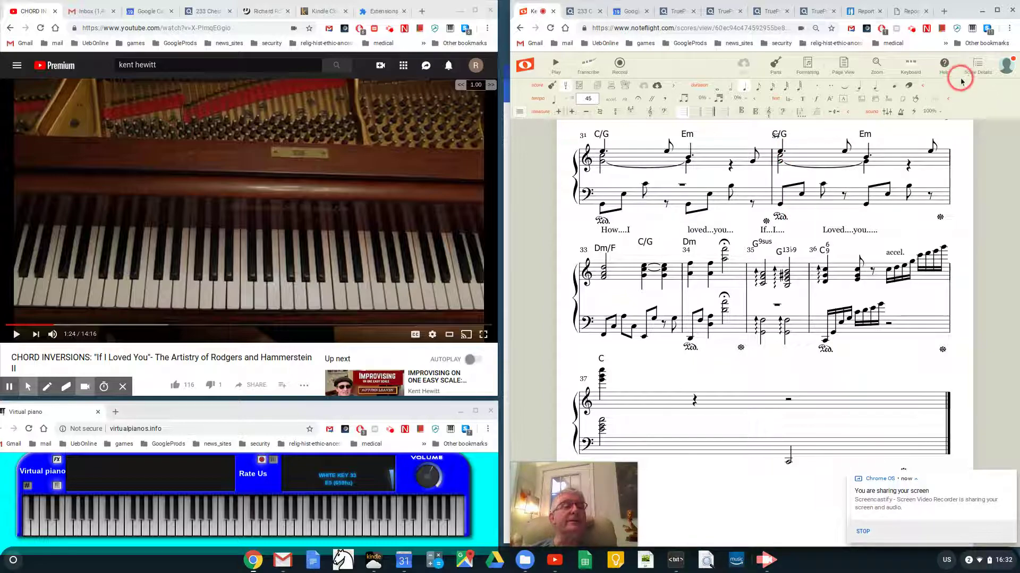
# Set Genre Jazz, Difficulty Intermediate and Format Piano/Vocal in Score Details, then open Sharing Details.
pyautogui.click(977, 72)
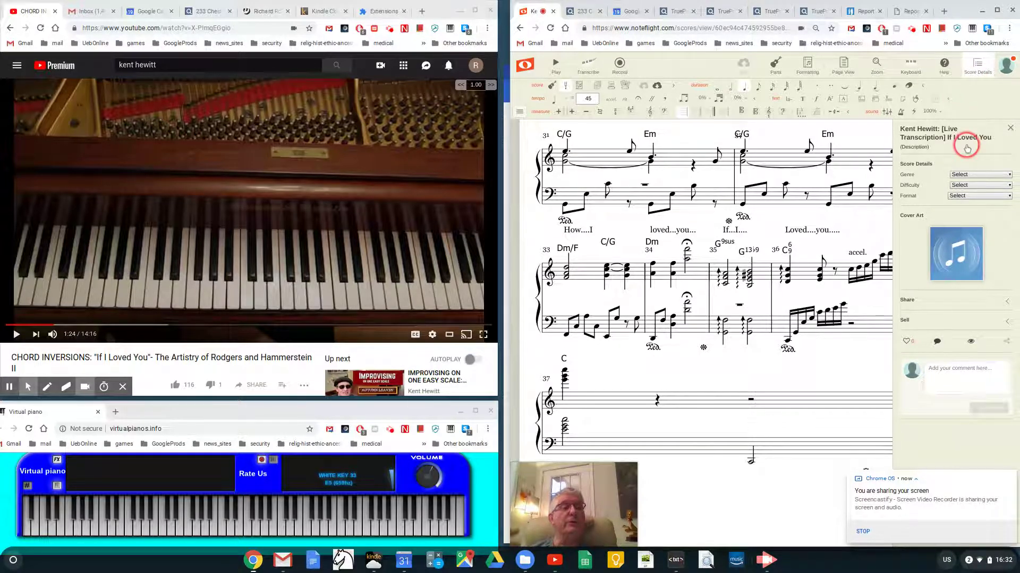
pyautogui.moveTo(969, 246)
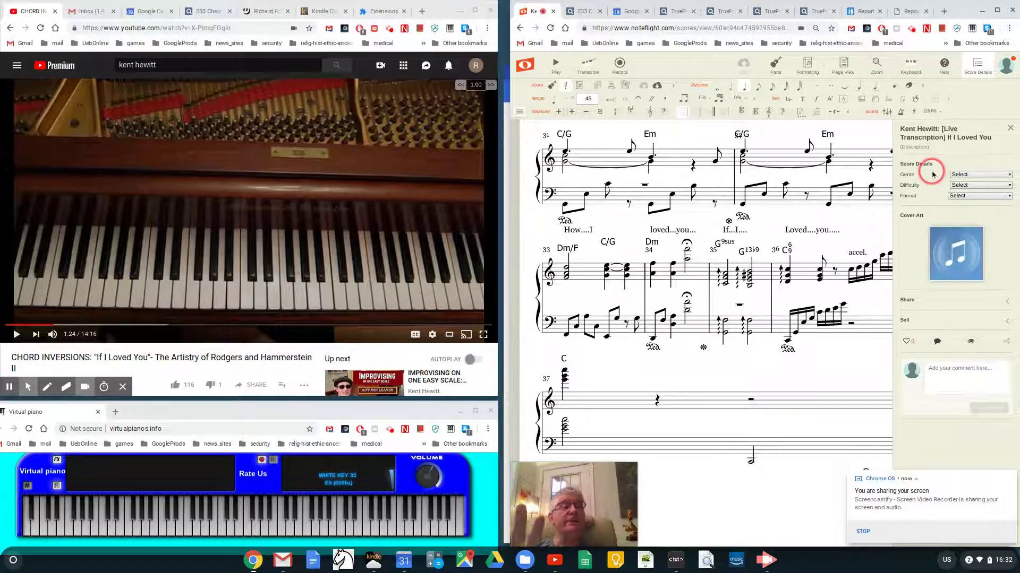
pyautogui.click(975, 178)
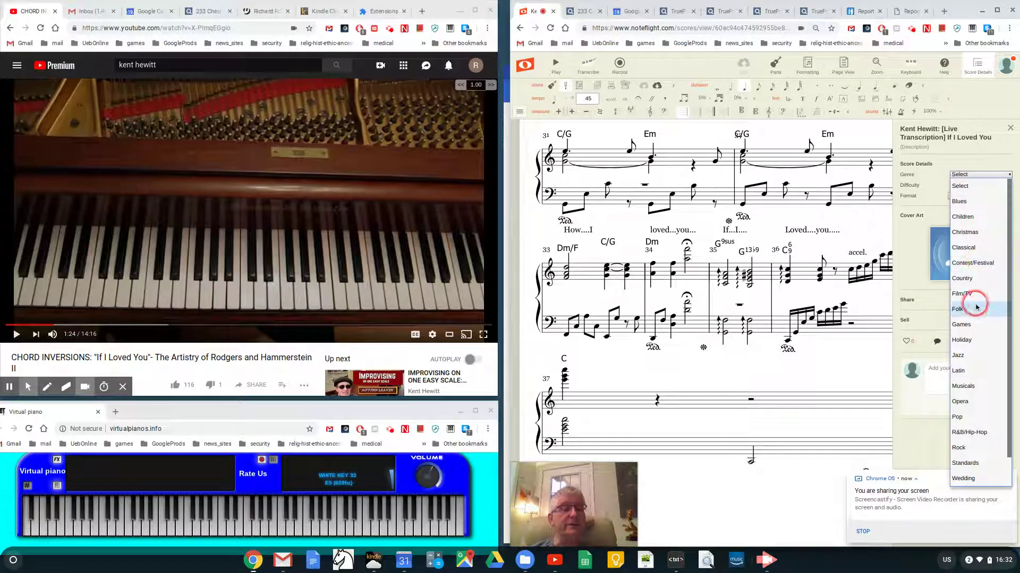
pyautogui.click(959, 355)
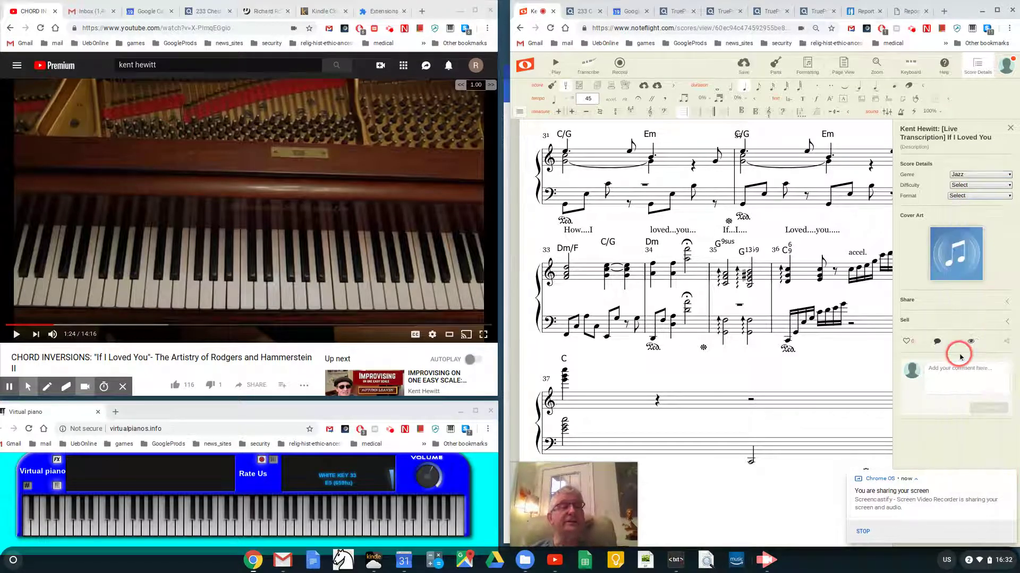
pyautogui.click(976, 188)
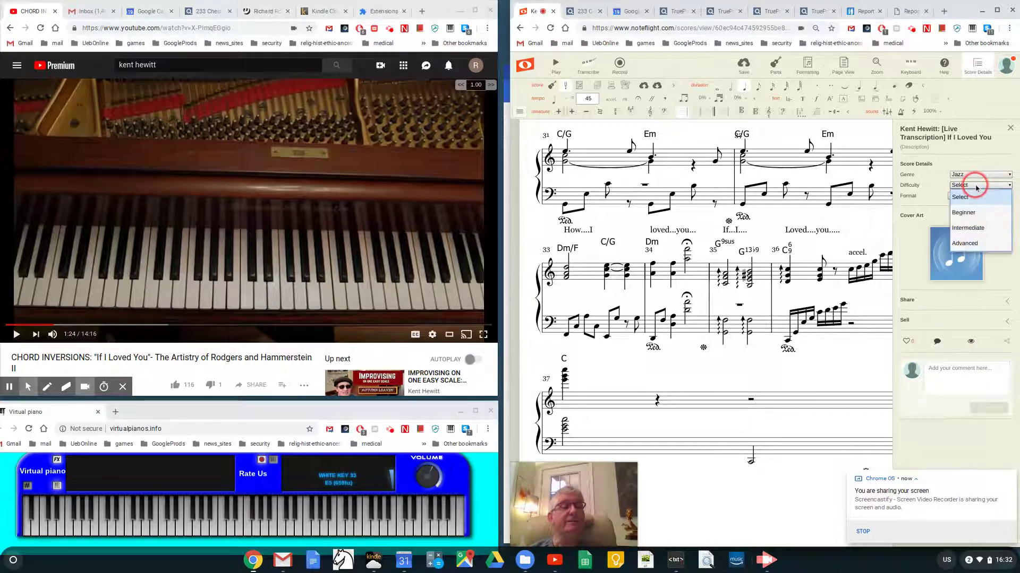
pyautogui.click(969, 228)
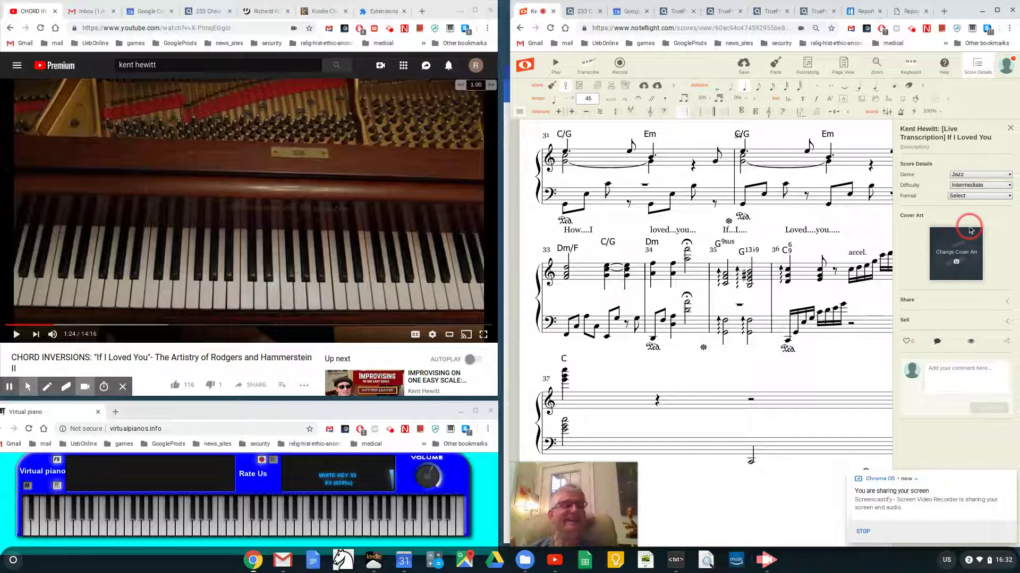
pyautogui.click(973, 200)
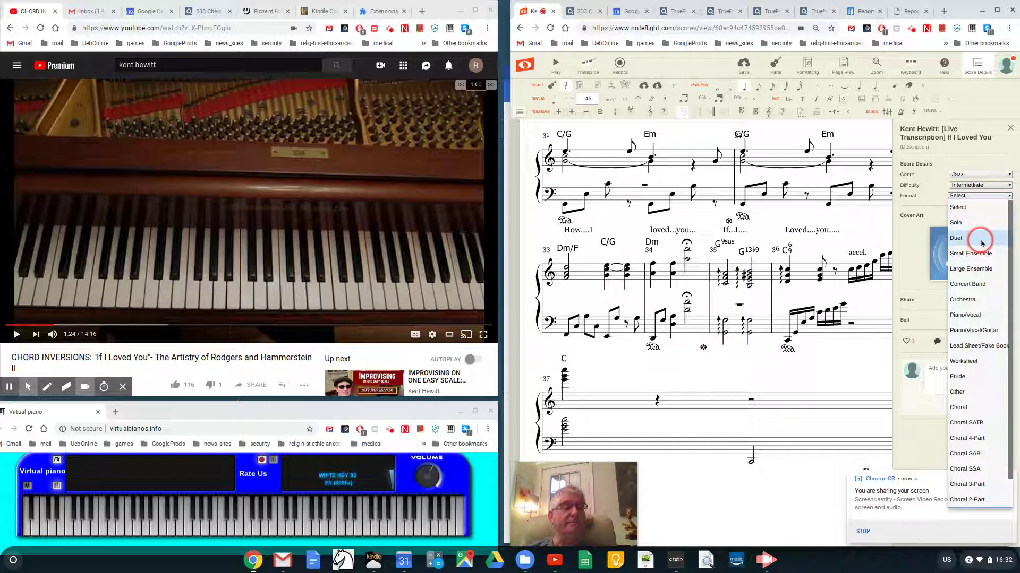
pyautogui.click(971, 316)
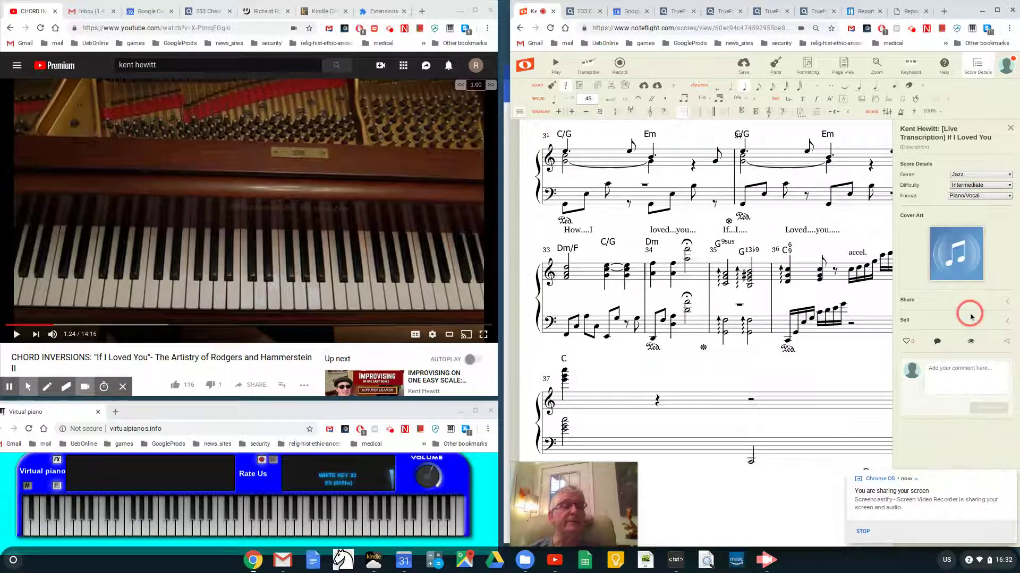
pyautogui.click(1008, 302)
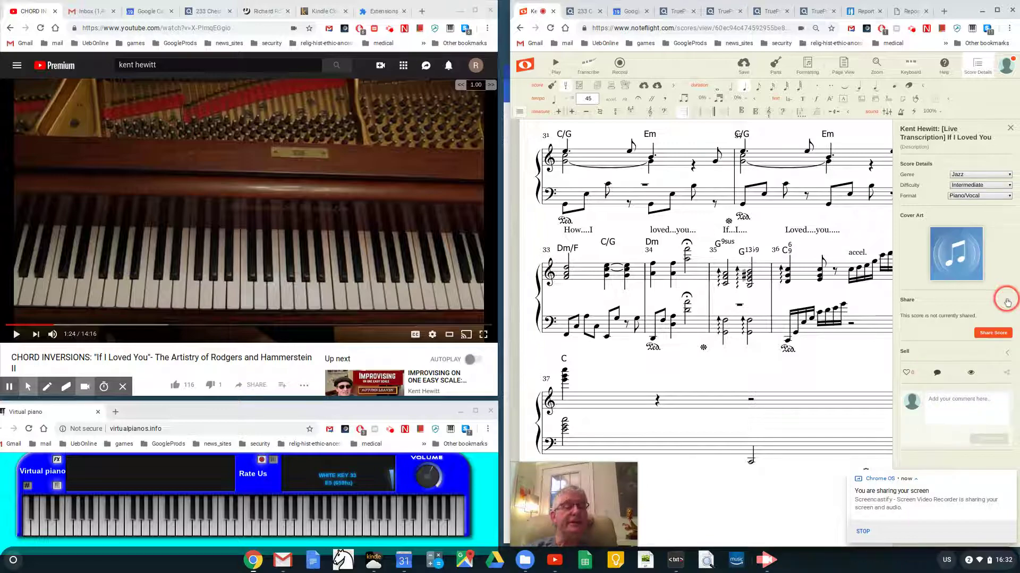
pyautogui.click(993, 333)
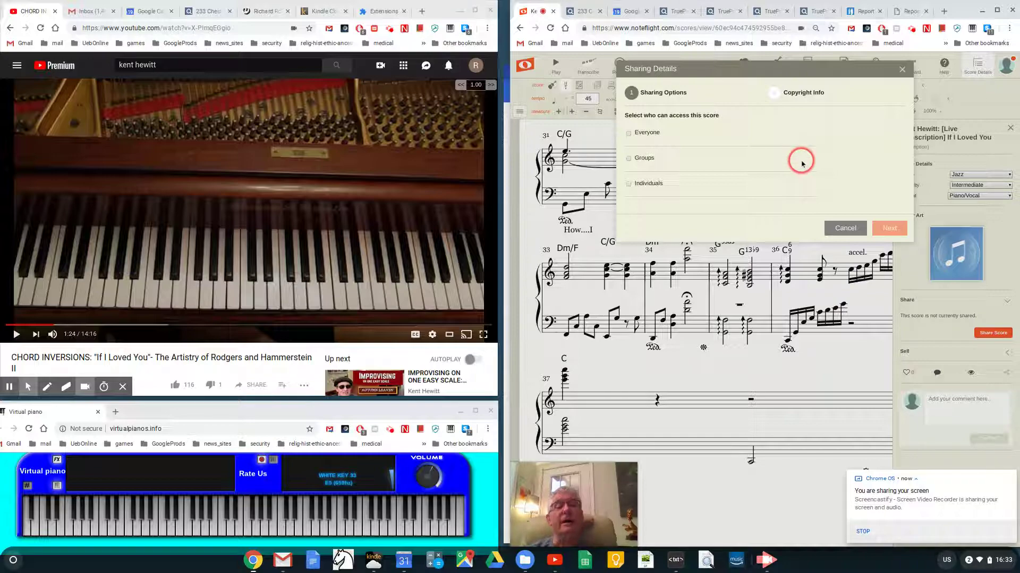
# Share the score with Everyone, listed in search and copyable/exportable, then copy its link.
pyautogui.click(628, 133)
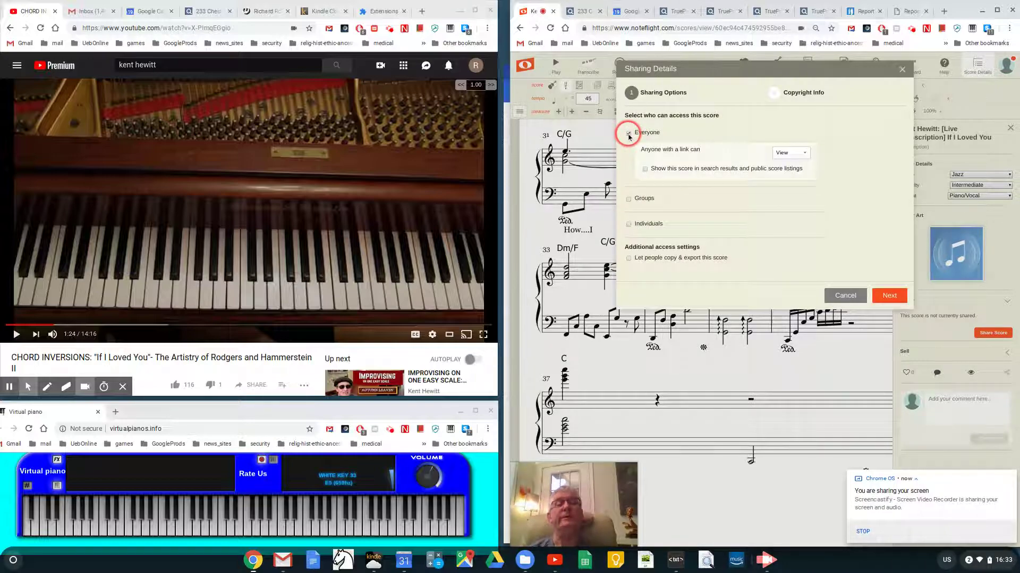
pyautogui.click(646, 170)
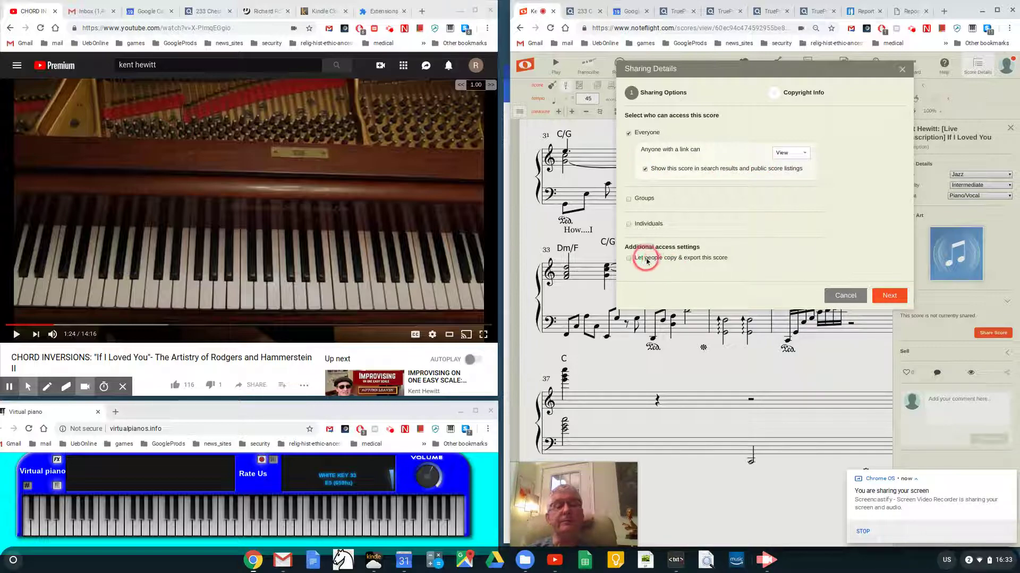
pyautogui.click(629, 259)
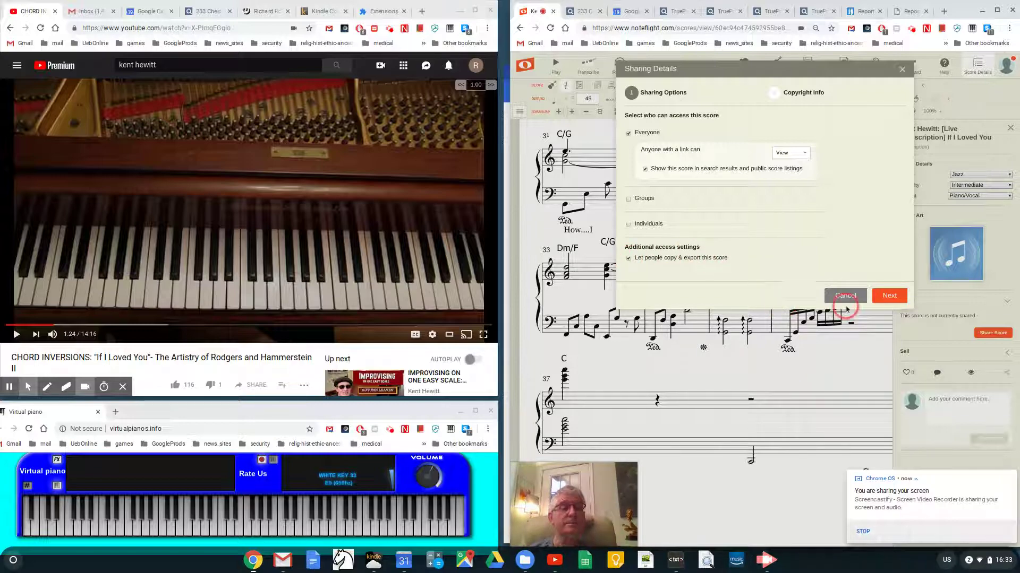
pyautogui.click(896, 300)
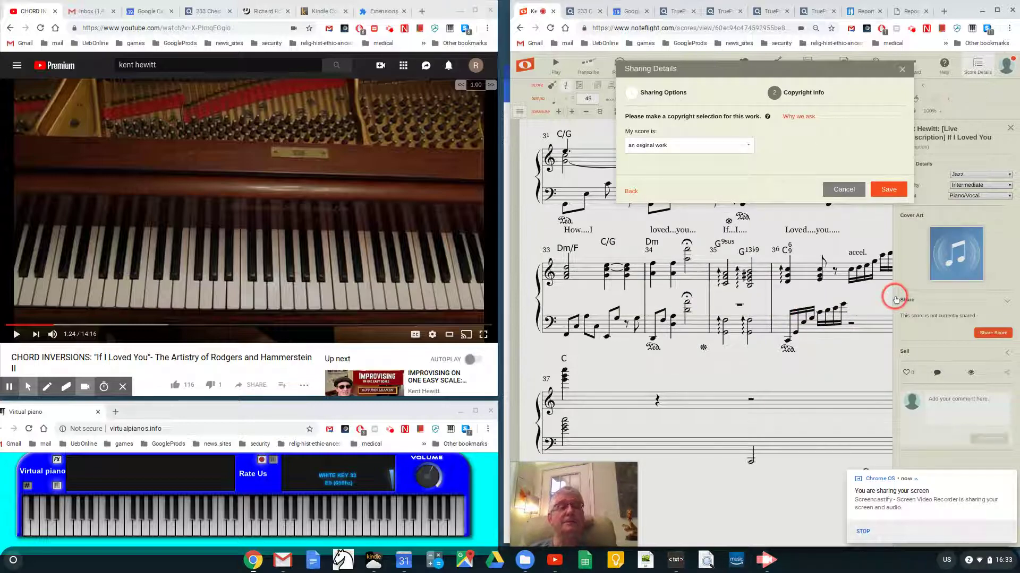
pyautogui.click(889, 189)
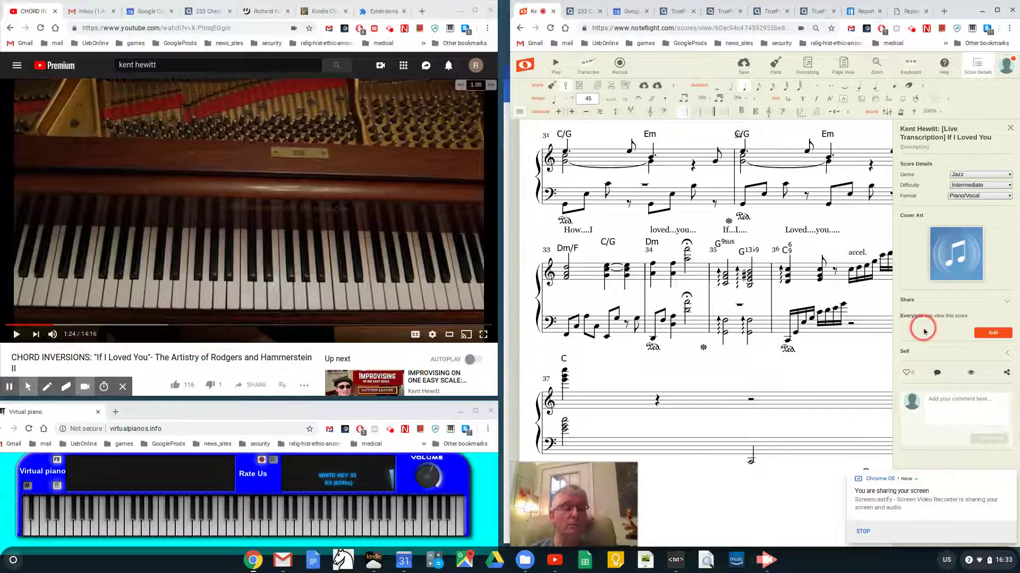
pyautogui.click(1006, 375)
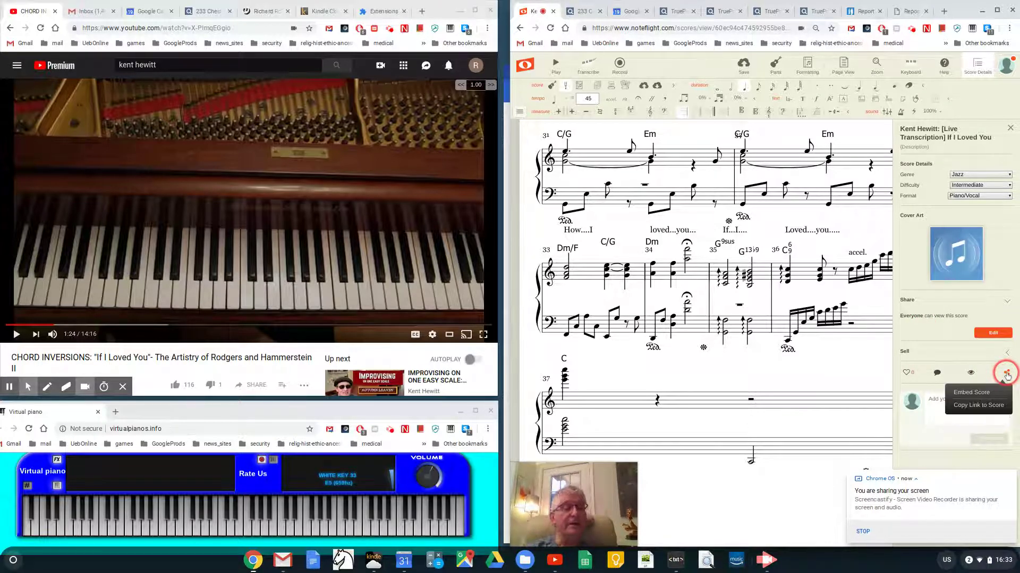
pyautogui.click(978, 406)
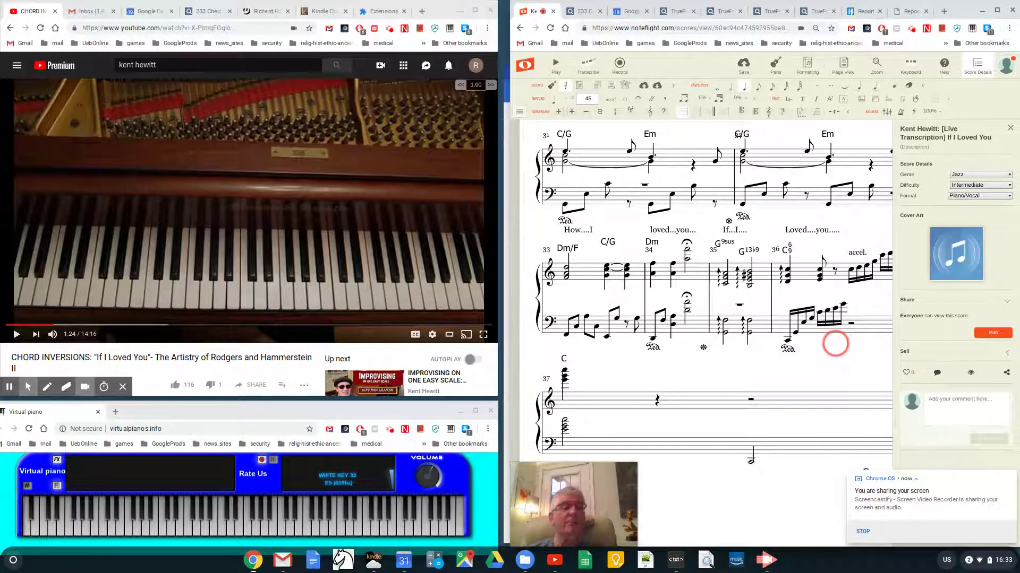
# Close Score Details and search help for 'measure'.
pyautogui.scroll(-2, 622, 313)
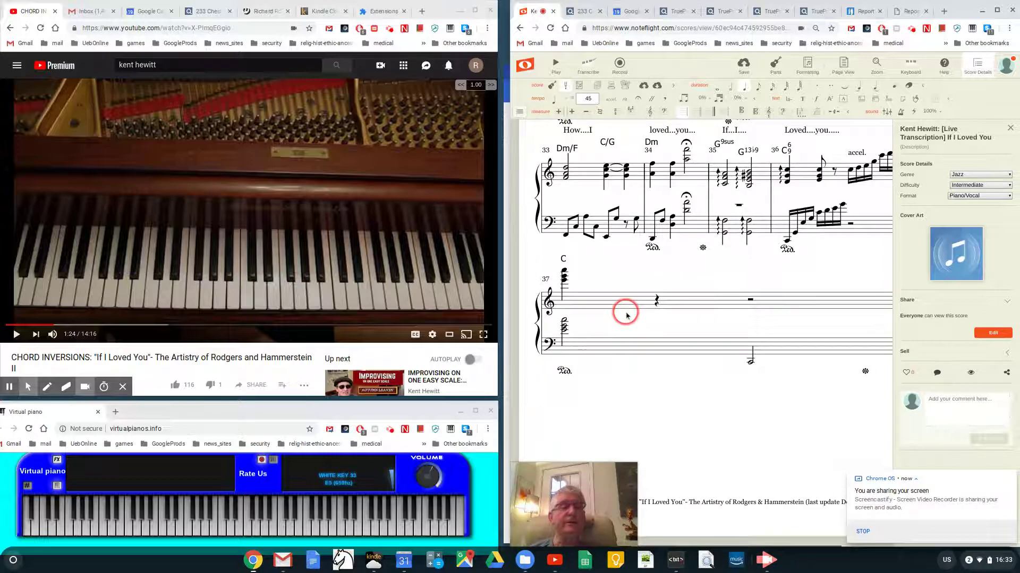
pyautogui.click(1009, 128)
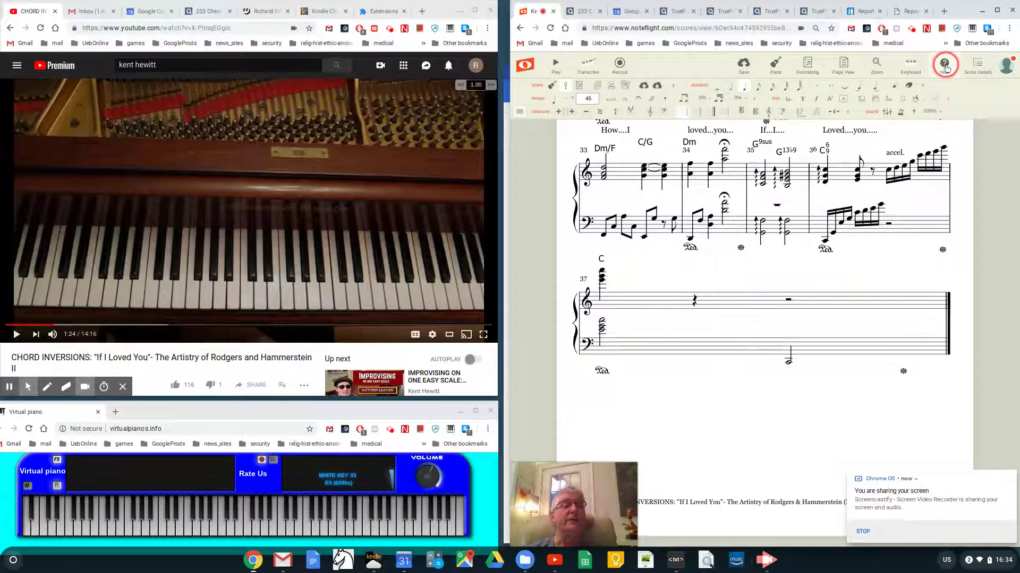
pyautogui.click(946, 66)
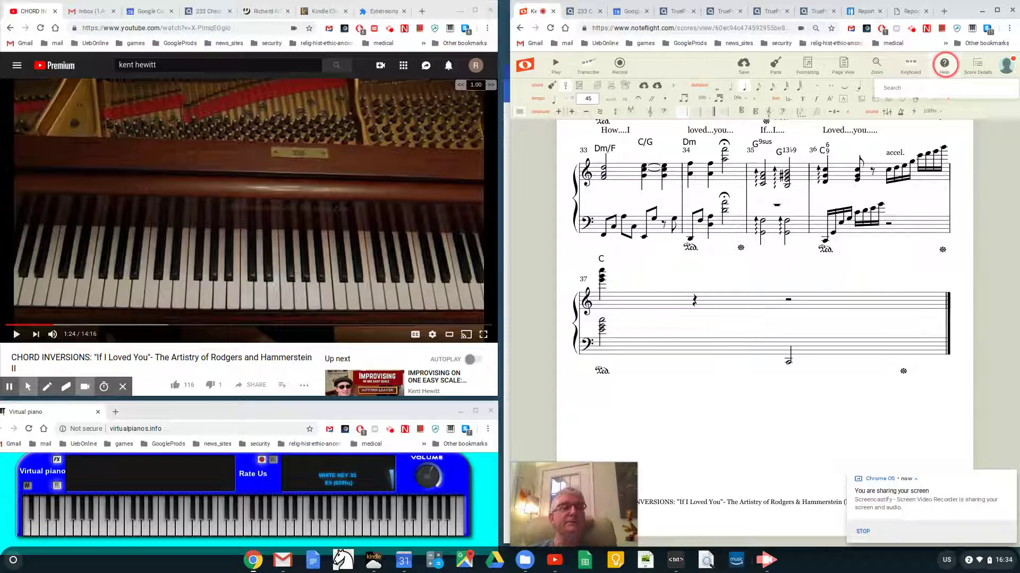
pyautogui.write('m')
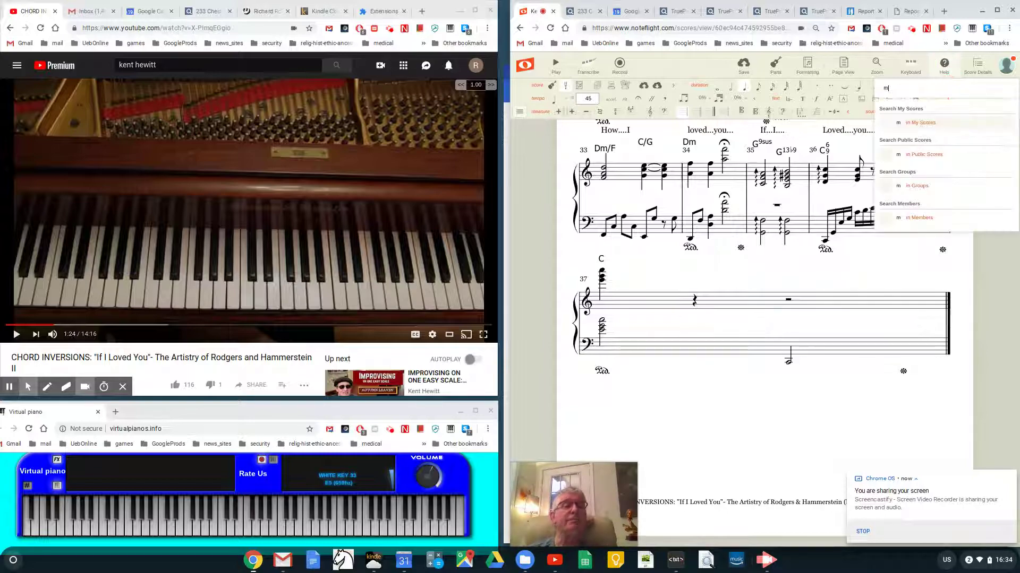
pyautogui.write('easure')
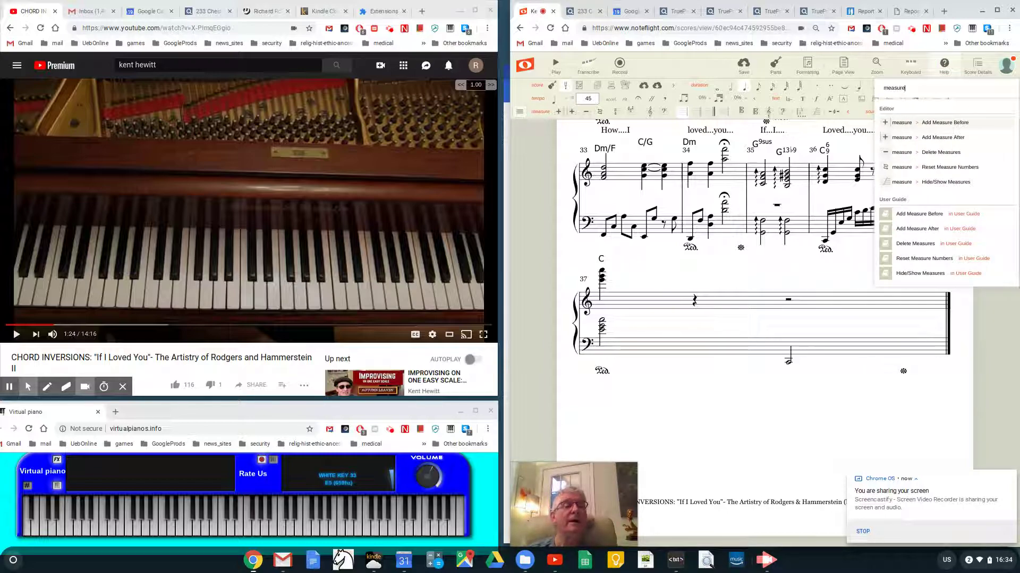
# Show where Add Measure Before, Delete Measures and Hide/Show Measures are found, then open Add Measure Before's guide entry.
pyautogui.click(963, 124)
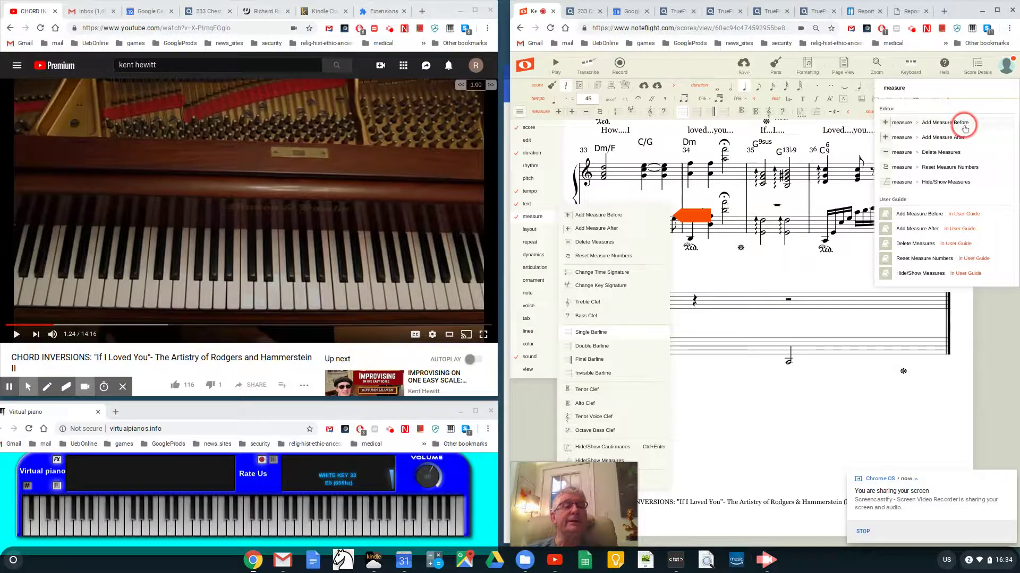
pyautogui.click(943, 153)
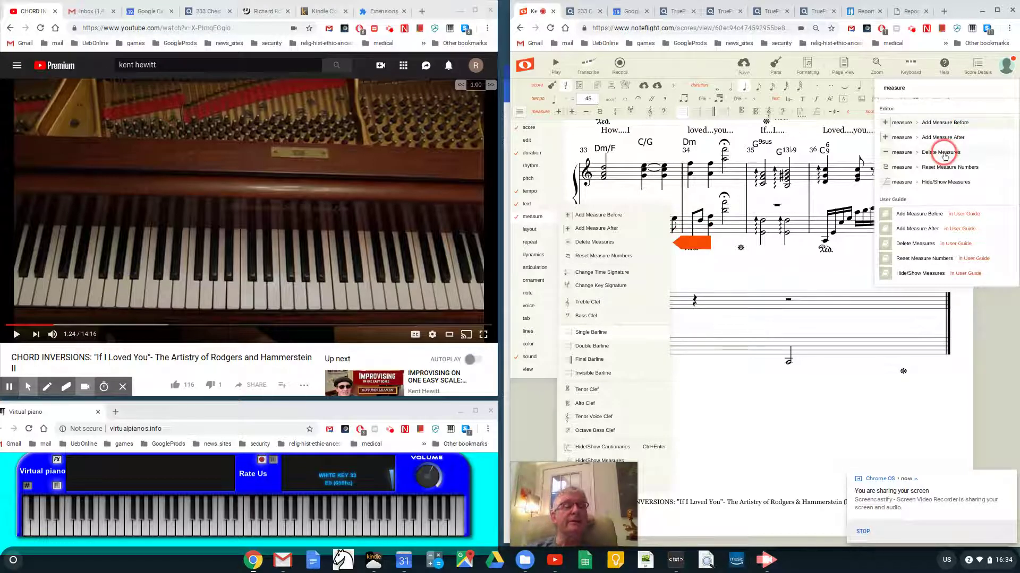
pyautogui.click(939, 186)
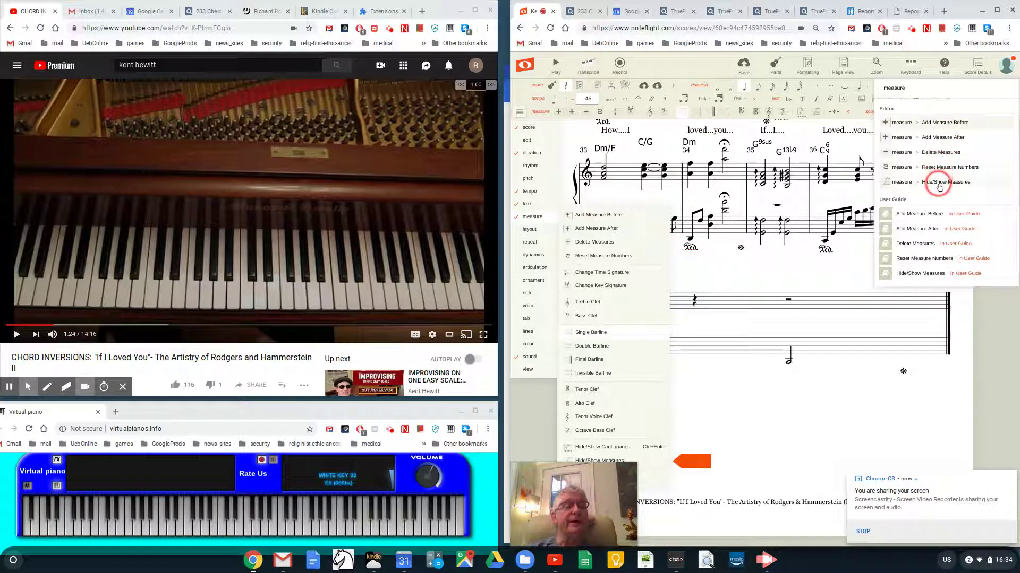
pyautogui.click(966, 218)
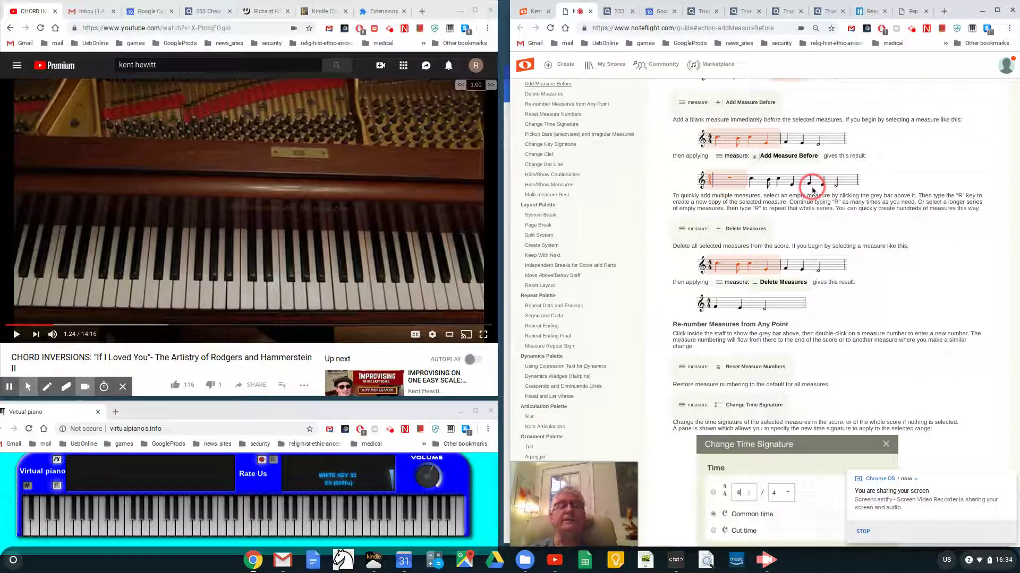
# View the Hide/Show Cautionaries guide section, then return to the score.
pyautogui.click(541, 176)
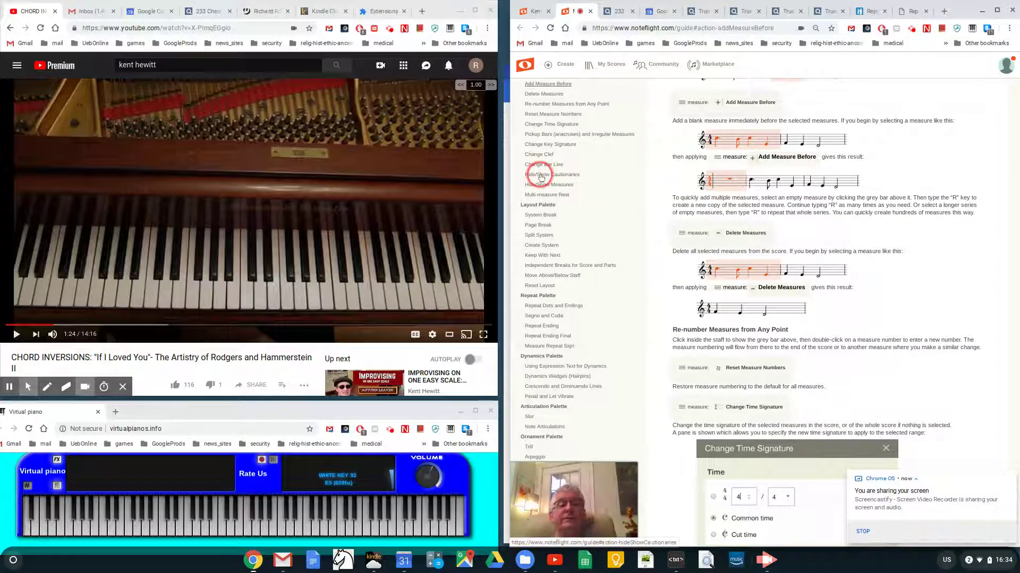
pyautogui.click(531, 11)
pyautogui.click(566, 15)
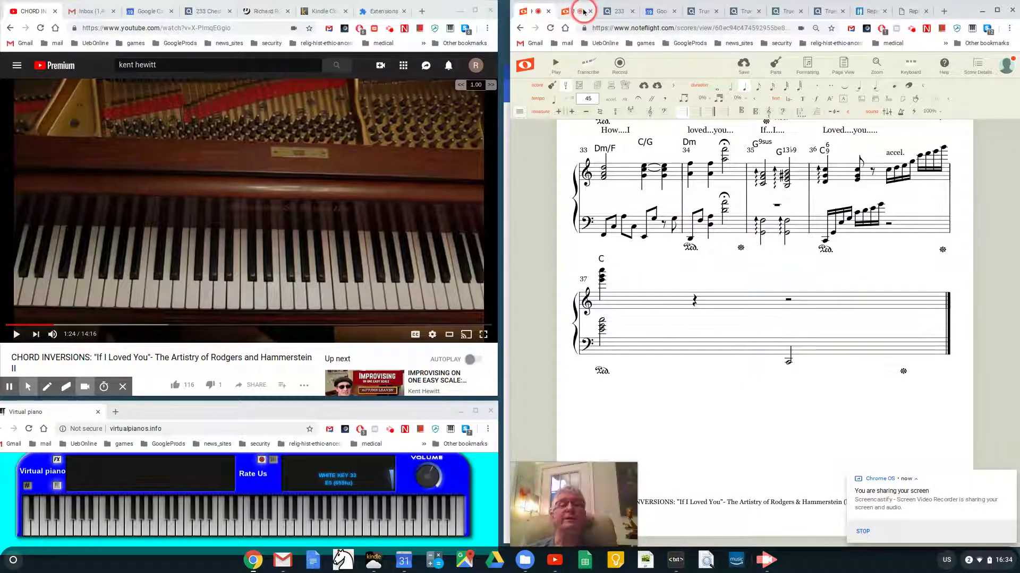
pyautogui.click(532, 13)
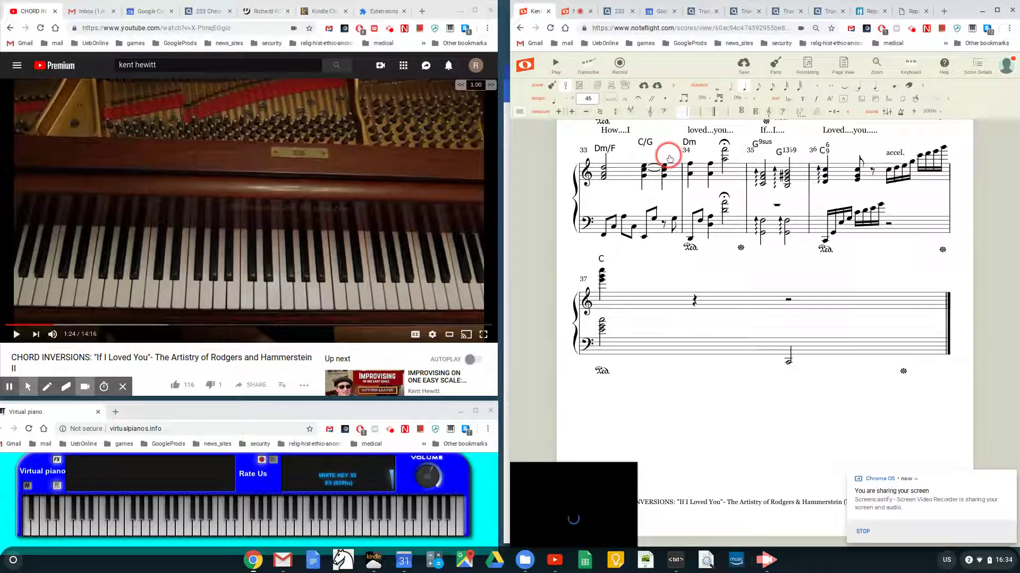